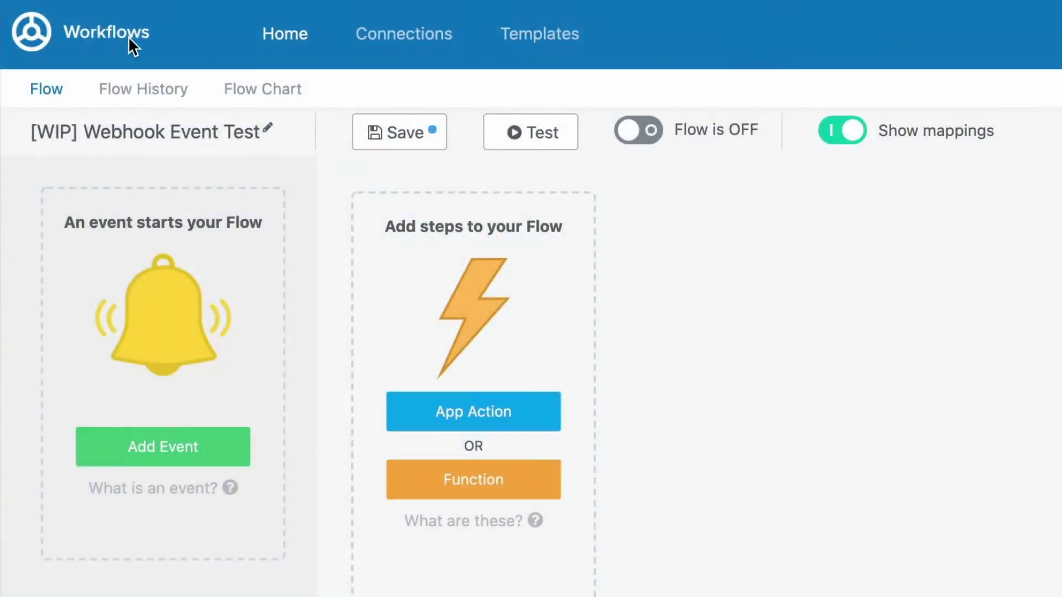
# In the Testing folder's tables, start a new table named '[LOG] Email Signups' with a mailing-list signups description
pyautogui.click(128, 36)
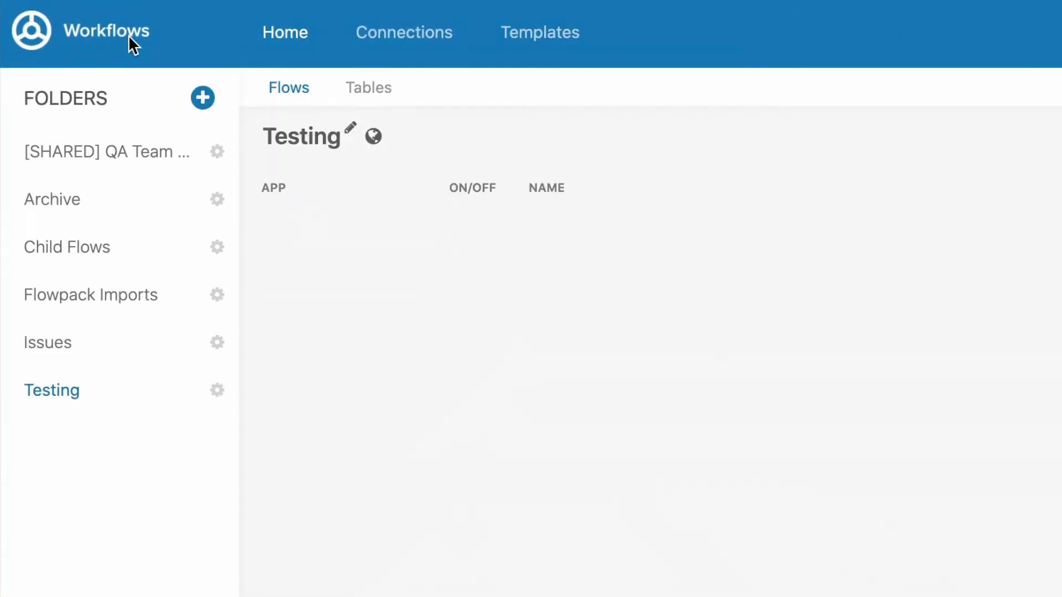
pyautogui.click(368, 88)
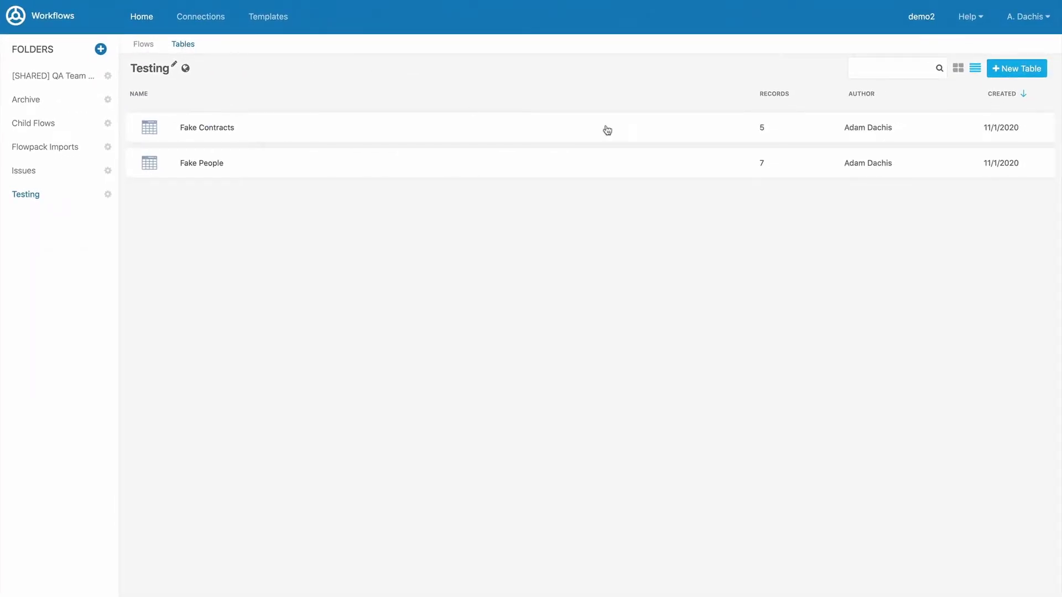
pyautogui.click(1015, 71)
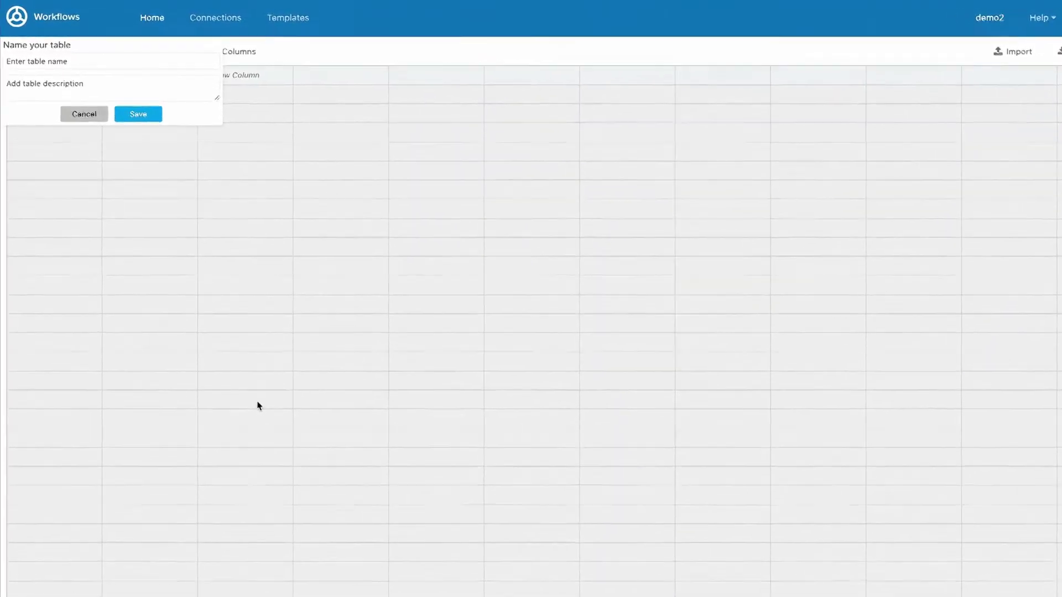
pyautogui.write('[')
pyautogui.write('LOG] ')
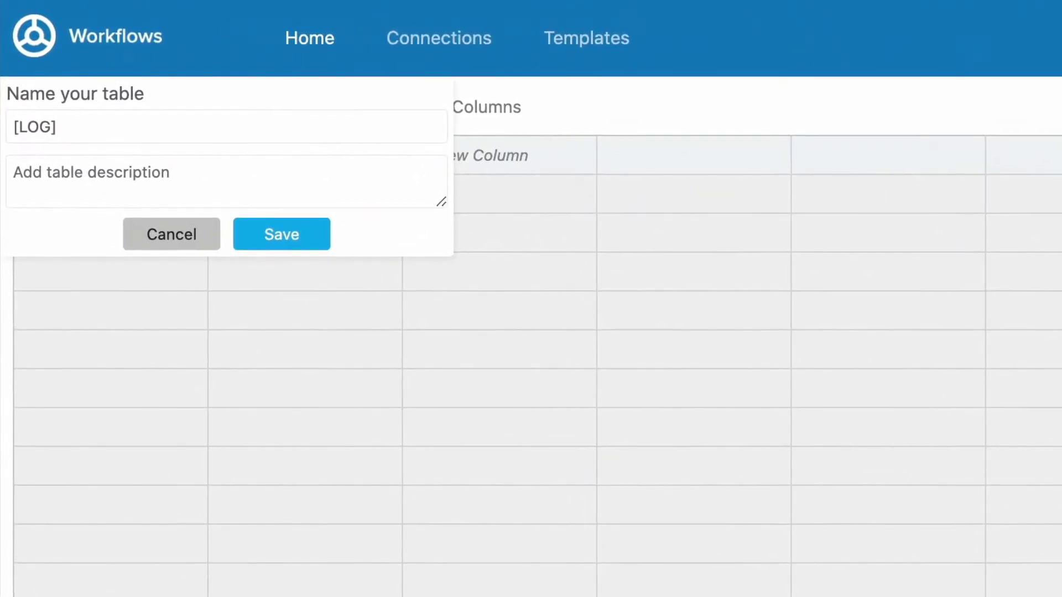
pyautogui.write('Email Signups')
pyautogui.click(88, 176)
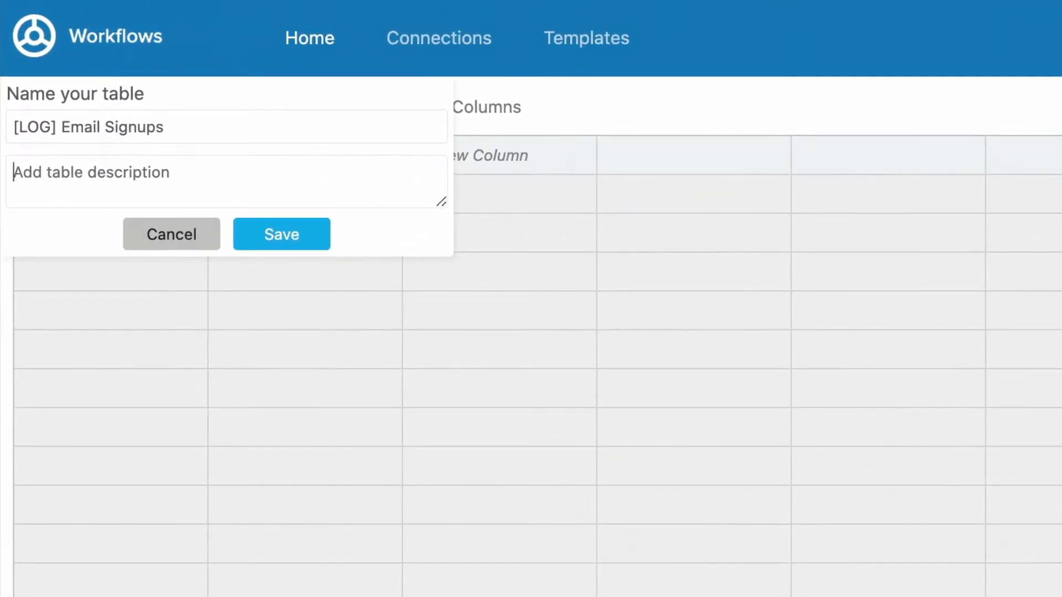
pyautogui.write('Contains new email signups for use with ')
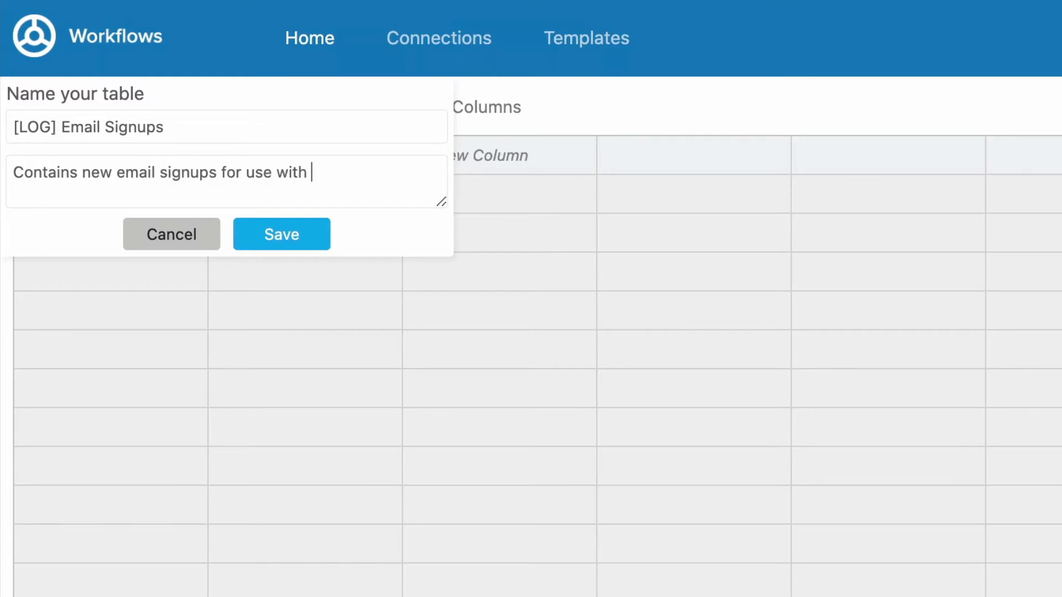
pyautogui.write('workflows that manage mailing lists.')
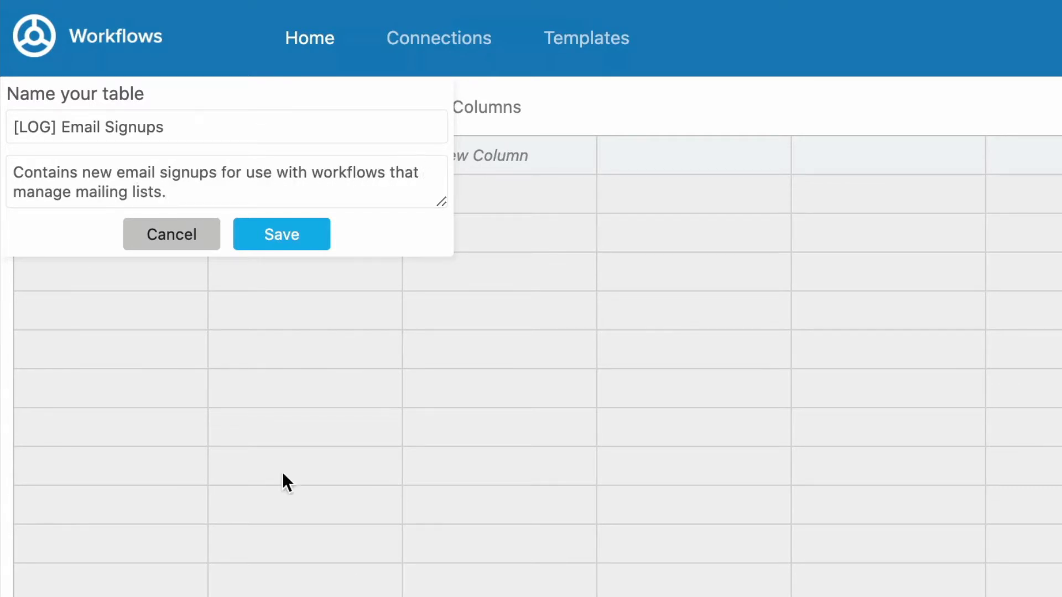
# Save the '[LOG] Email Signups' table so it is created with only rowId and updated columns
pyautogui.click(315, 235)
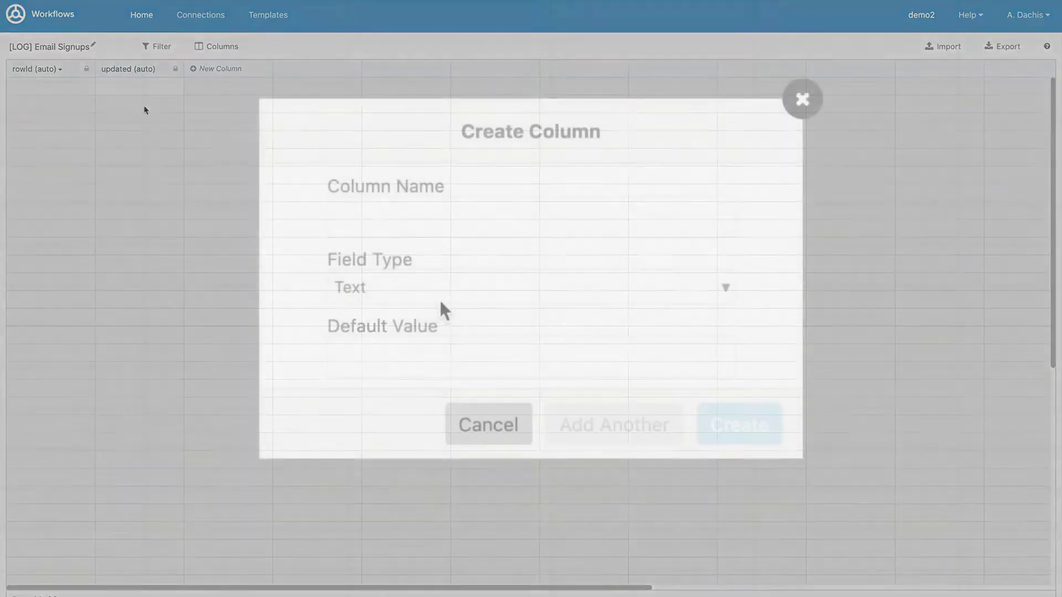
# Add a Counter-type column named 'Counter' with default value 1
pyautogui.click(469, 289)
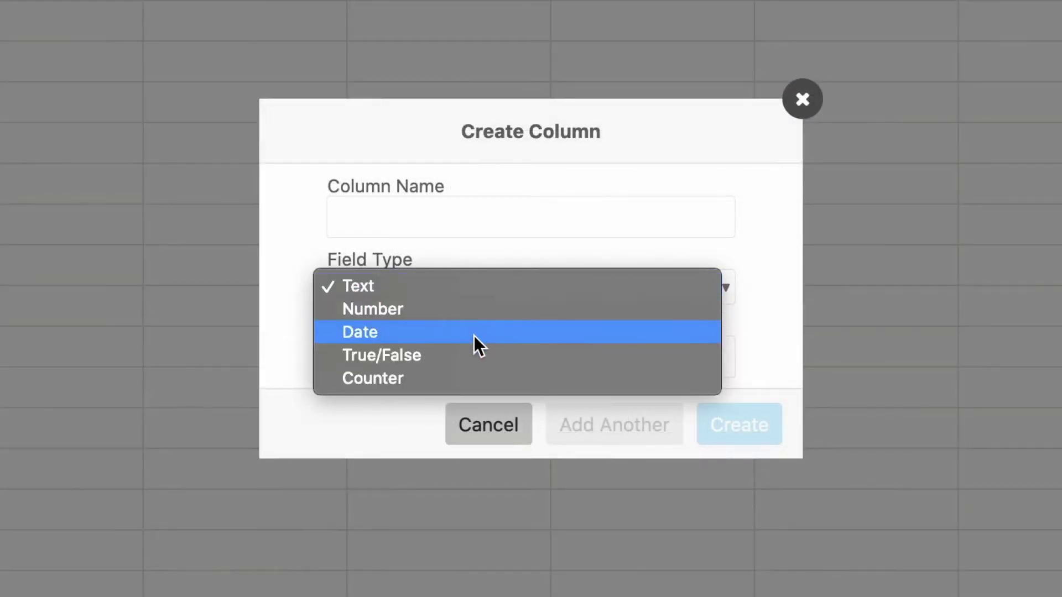
pyautogui.click(480, 378)
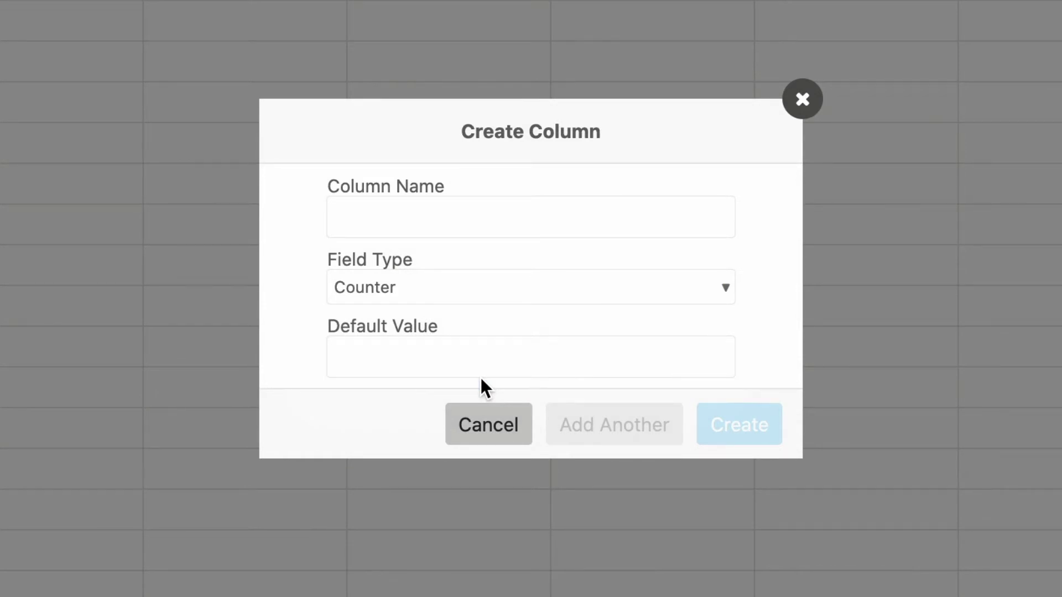
pyautogui.click(374, 356)
pyautogui.write('1')
pyautogui.click(399, 229)
pyautogui.write('Count')
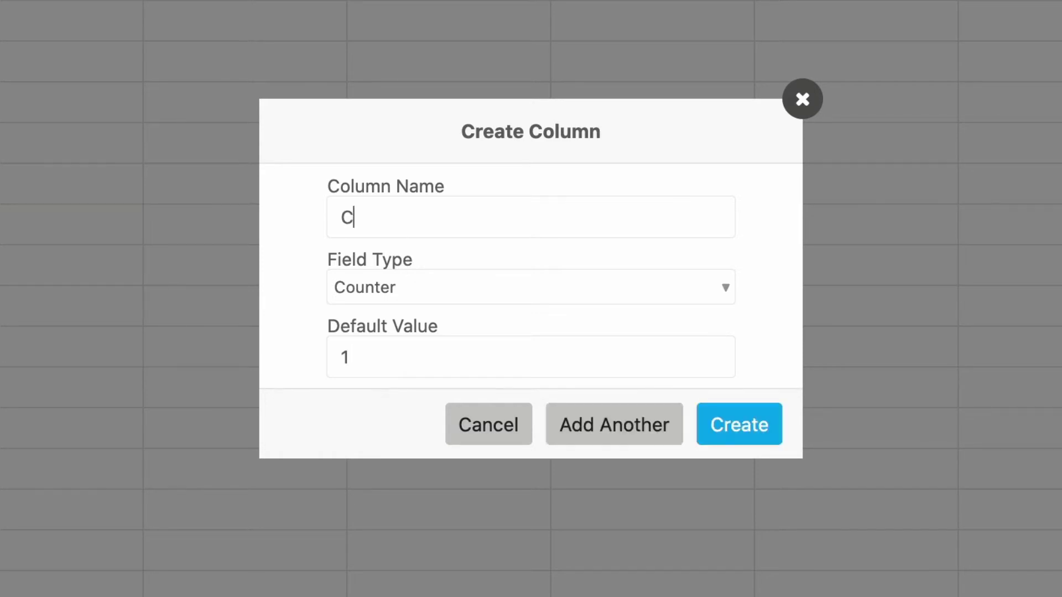
pyautogui.write('er')
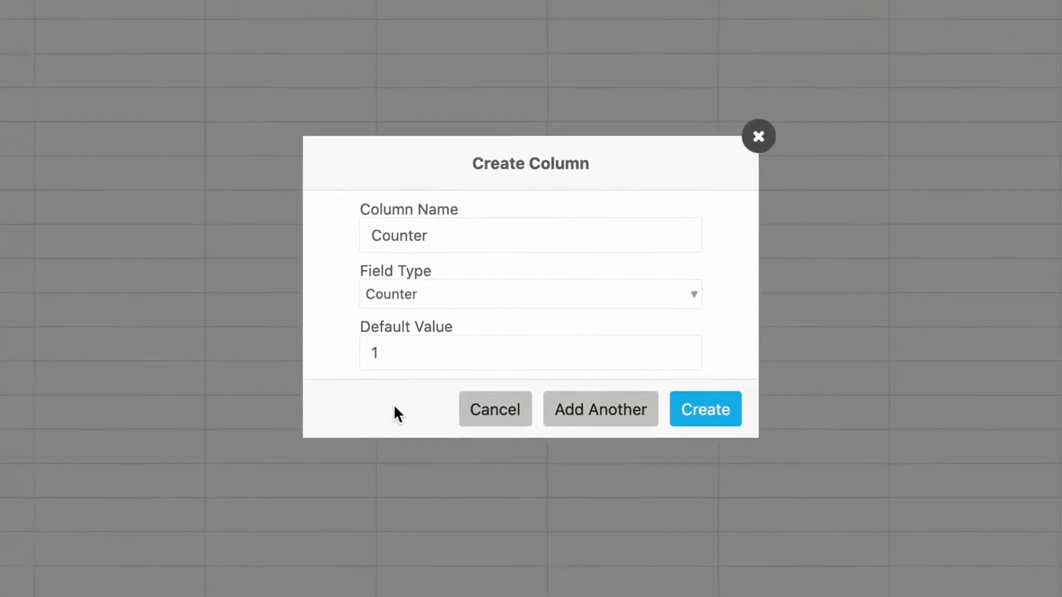
pyautogui.click(705, 410)
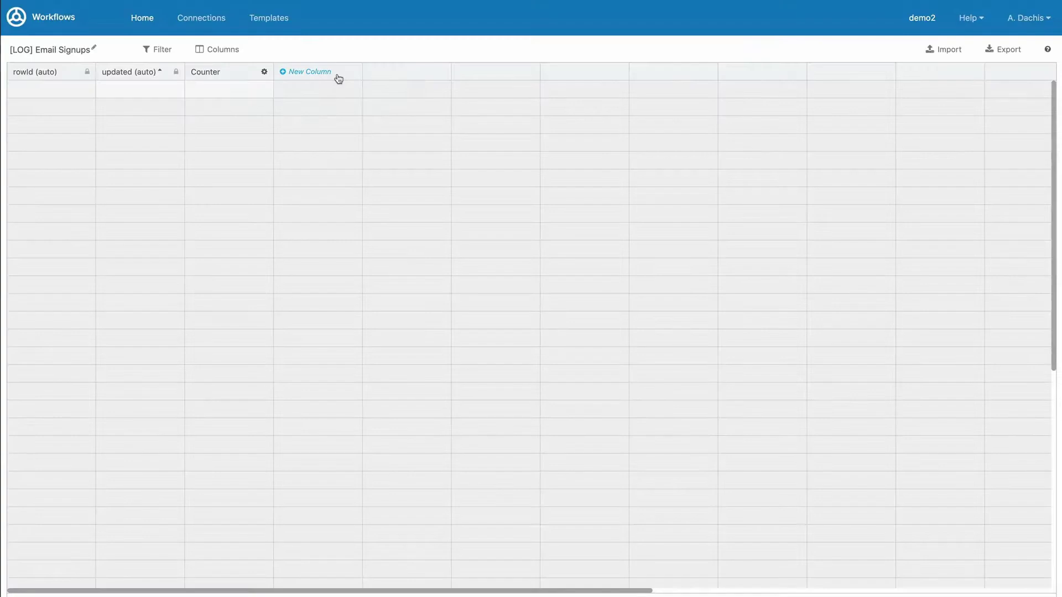
# Create a column named 'My New Column' with default value 'Hello'
pyautogui.click(338, 79)
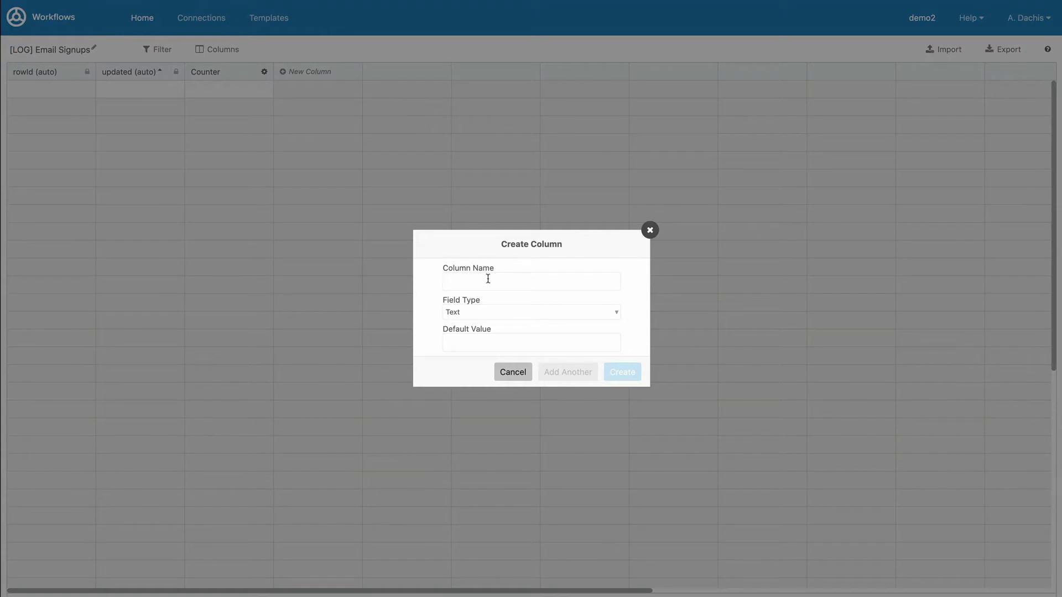
pyautogui.write('My New Column')
pyautogui.click(533, 341)
pyautogui.write('Hello')
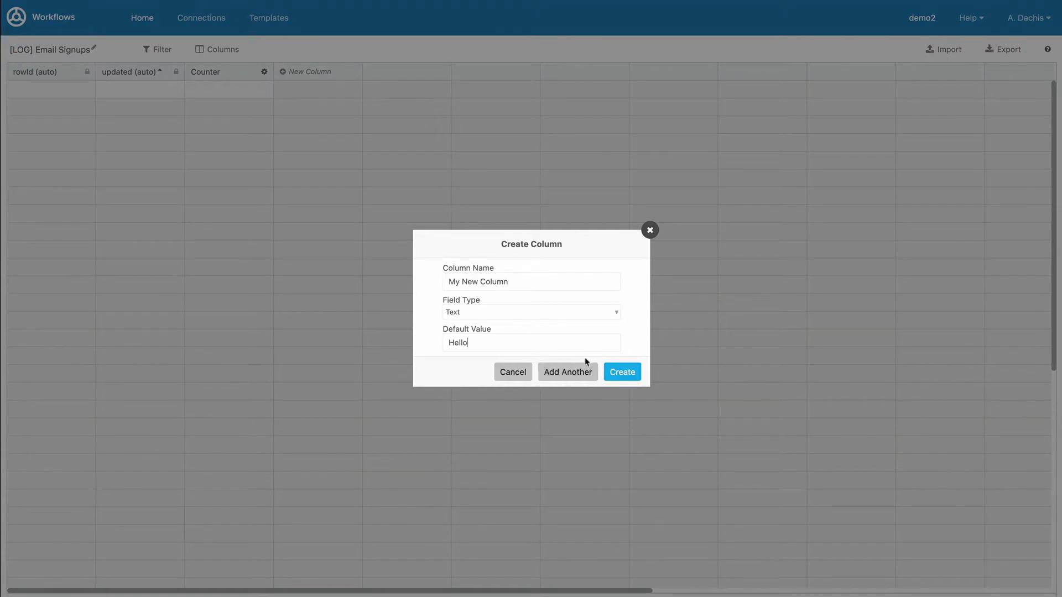
pyautogui.click(615, 371)
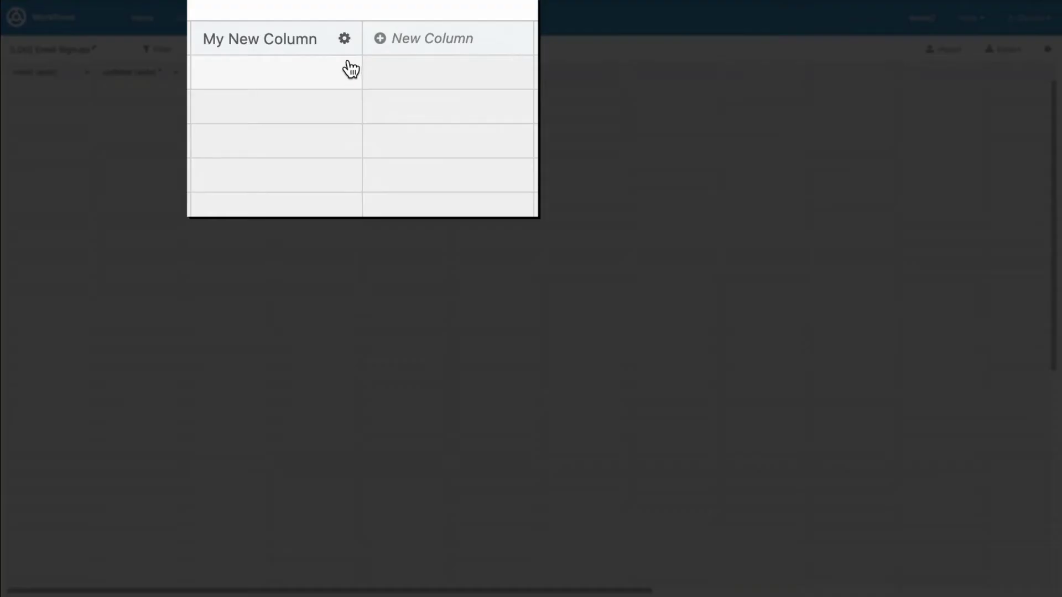
# Check My New Column's properties and close them without changes
pyautogui.click(353, 72)
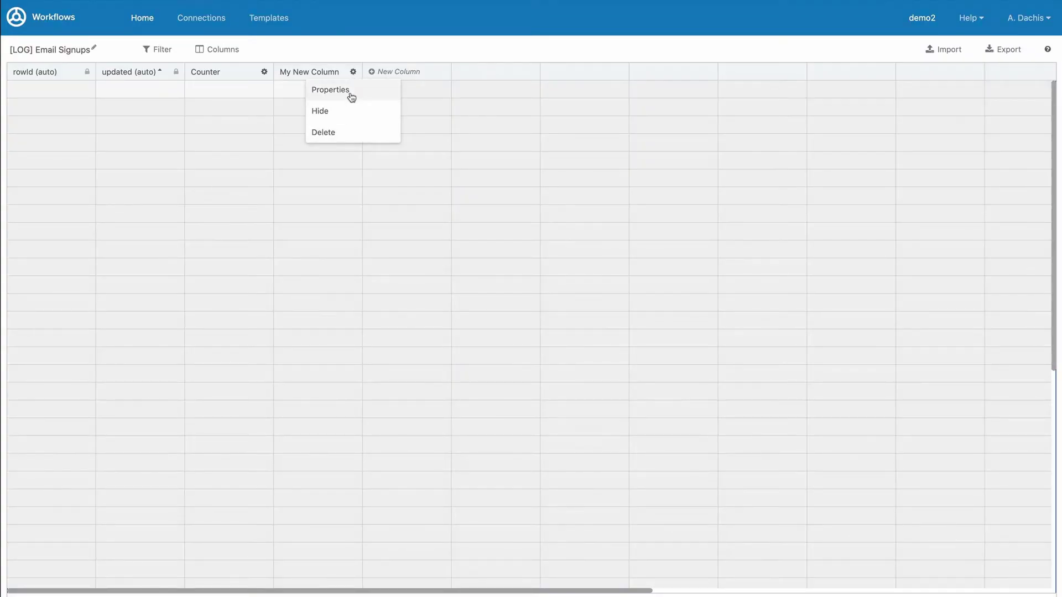
pyautogui.click(350, 92)
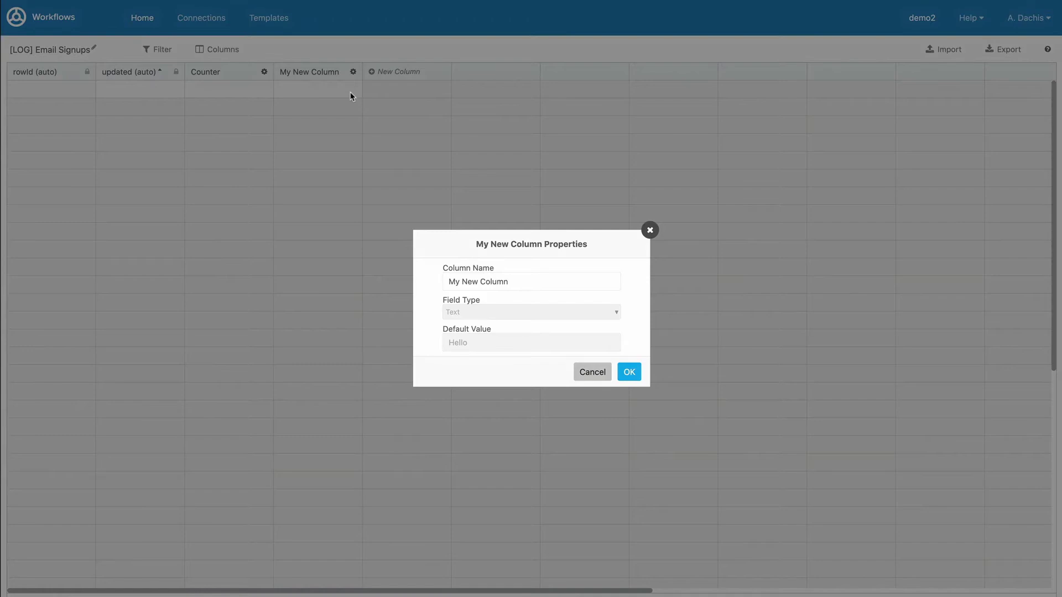
pyautogui.press('Escape')
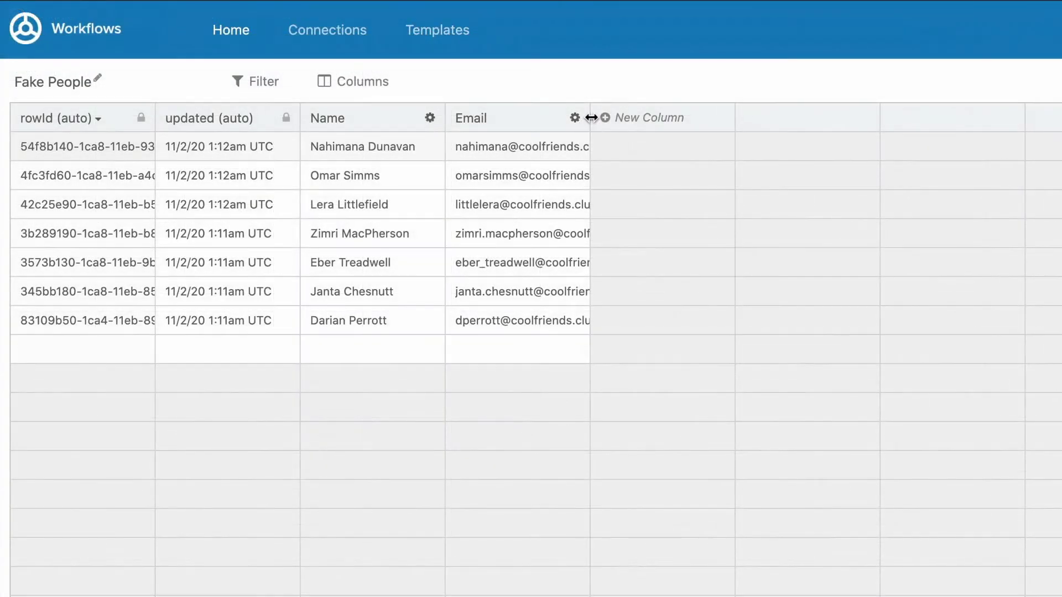
# Widen the Email column, toggle the Name sort back to alphabetical, and move Name after Email
pyautogui.moveTo(589, 118); pyautogui.dragTo(727, 132)
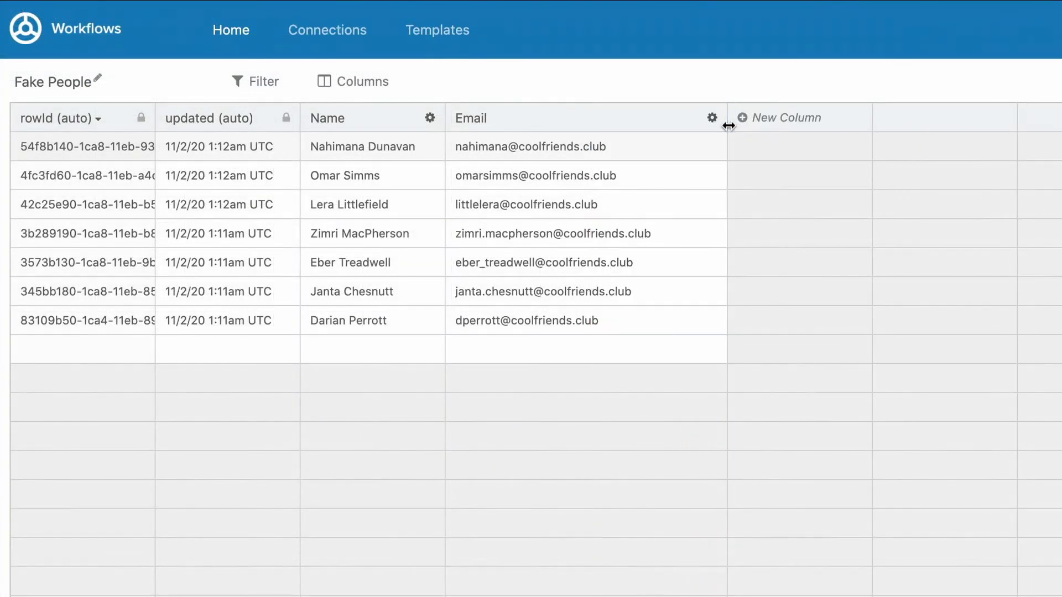
pyautogui.click(391, 120)
pyautogui.click(391, 121)
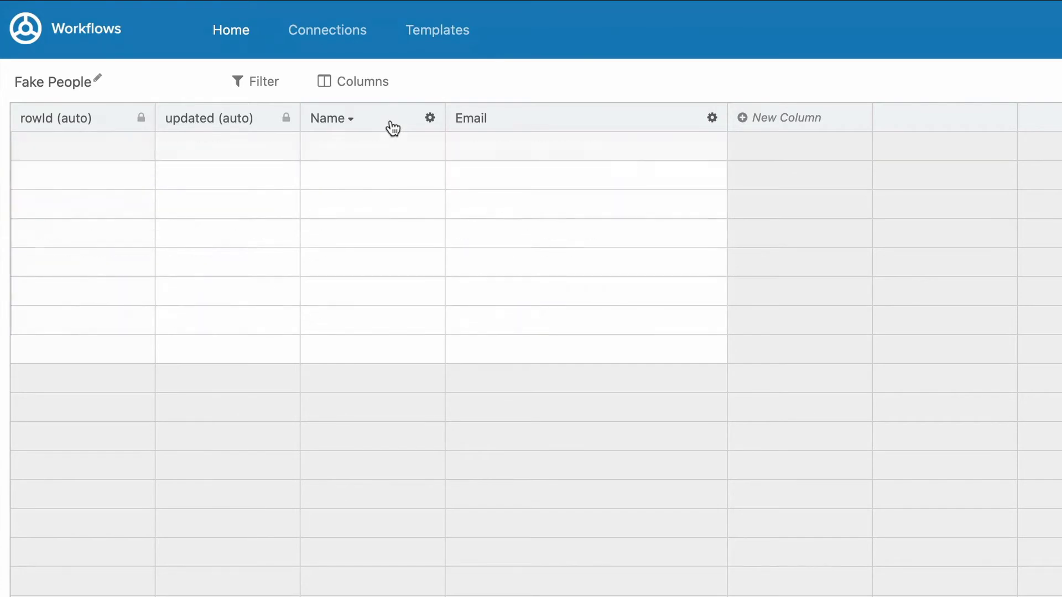
pyautogui.click(391, 122)
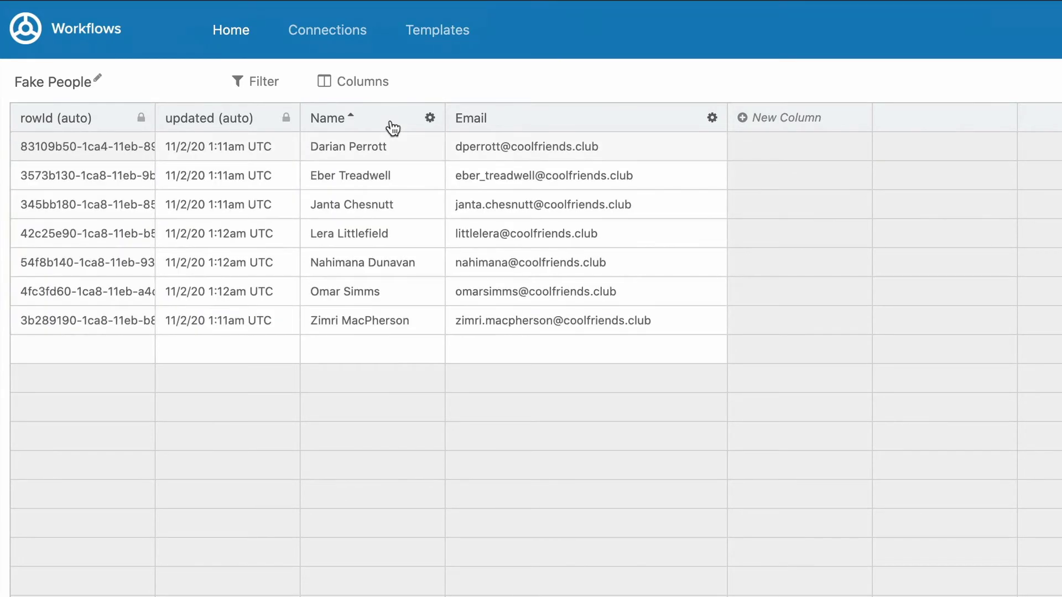
pyautogui.moveTo(383, 116); pyautogui.dragTo(702, 120)
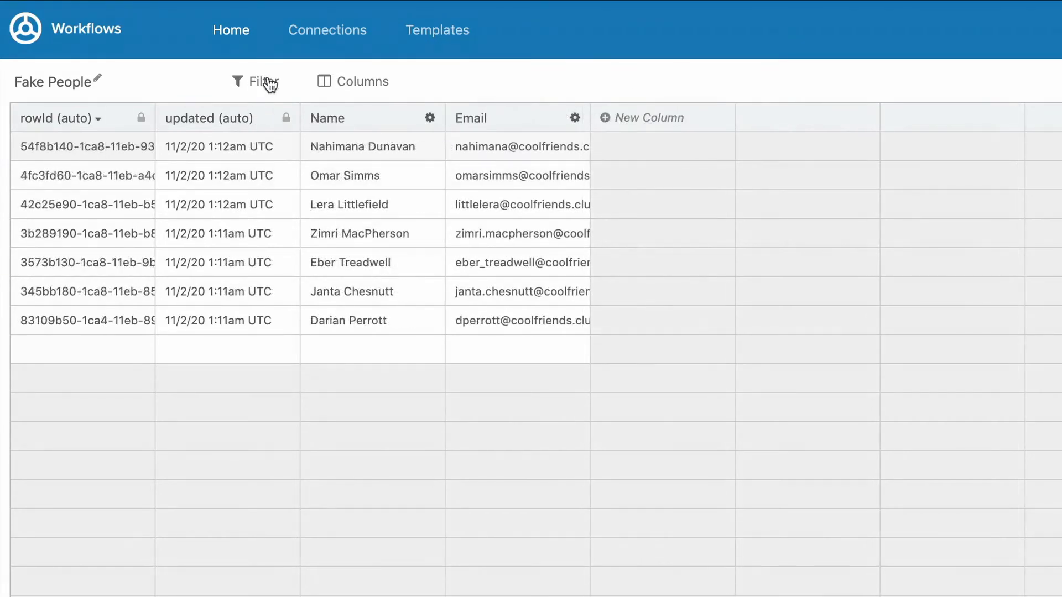
pyautogui.click(268, 82)
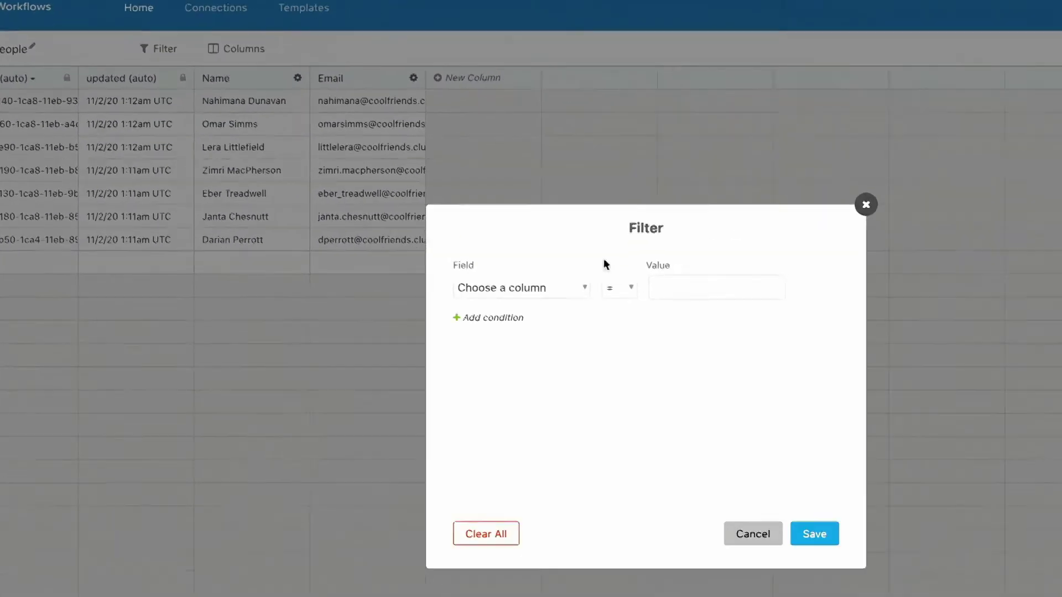
# Filter Fake People to a single person by entering their name on the Name field
pyautogui.click(680, 291)
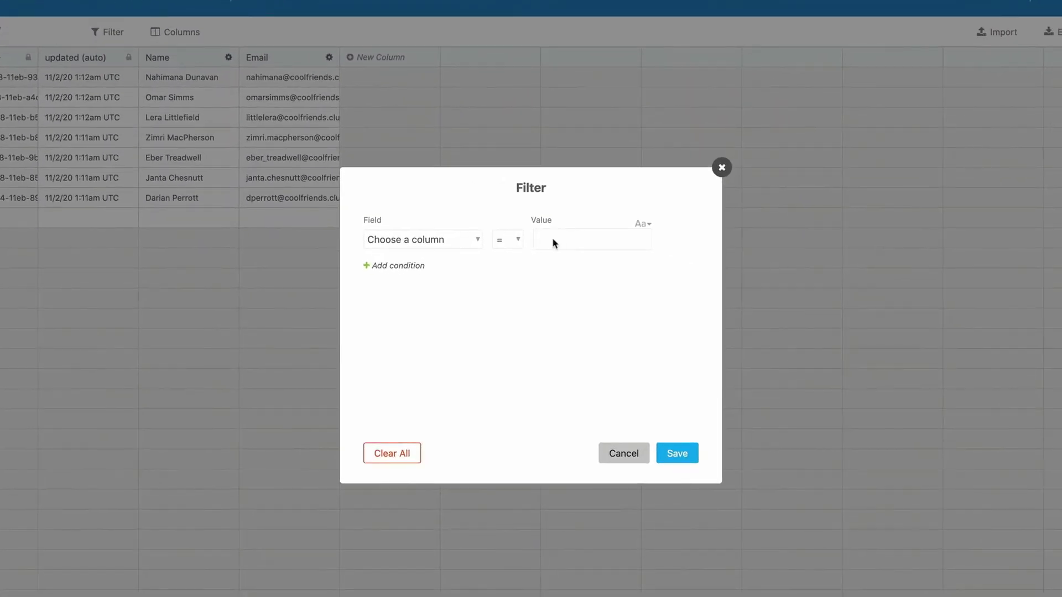
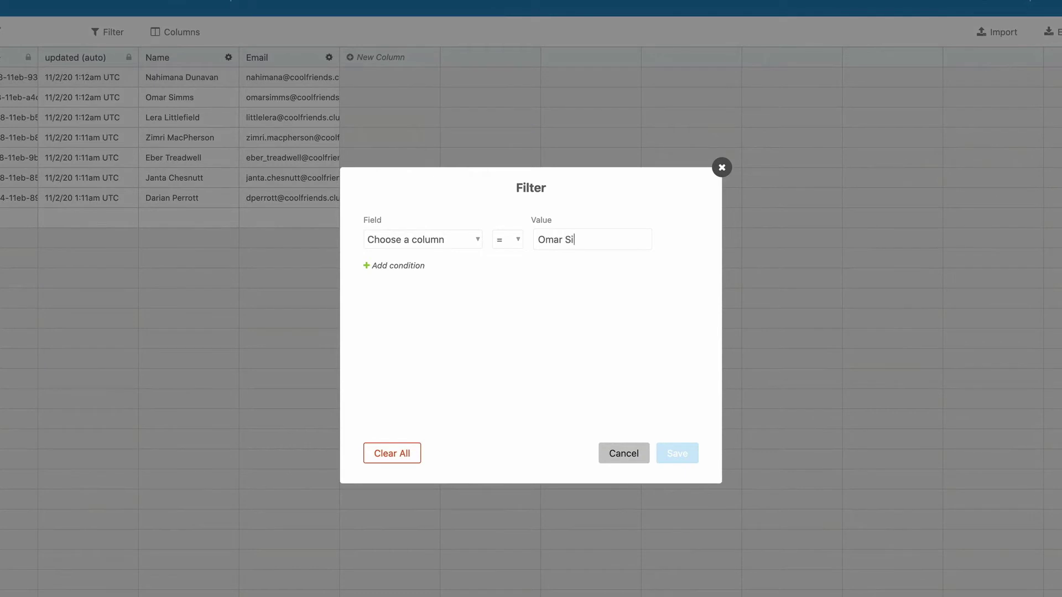
pyautogui.click(459, 243)
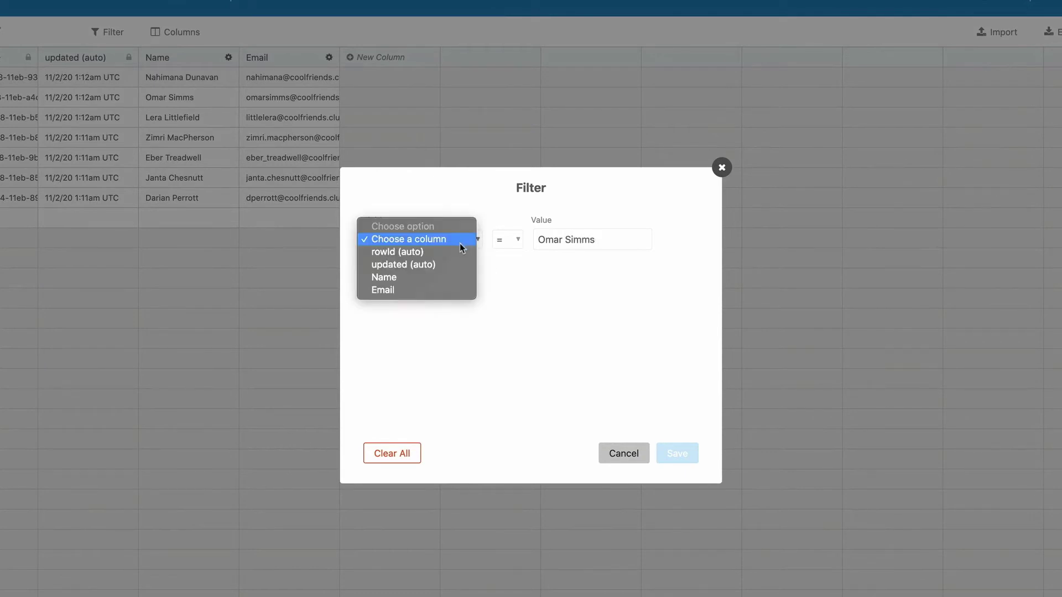
pyautogui.click(453, 277)
pyautogui.click(676, 453)
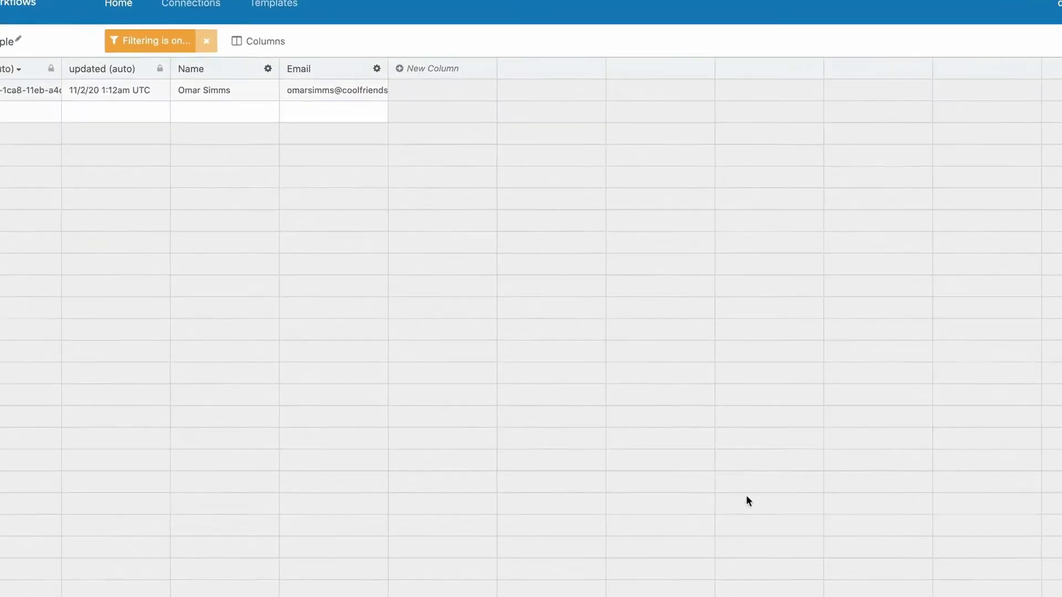
# Clear the filter and show the creator type and creator id columns
pyautogui.click(335, 74)
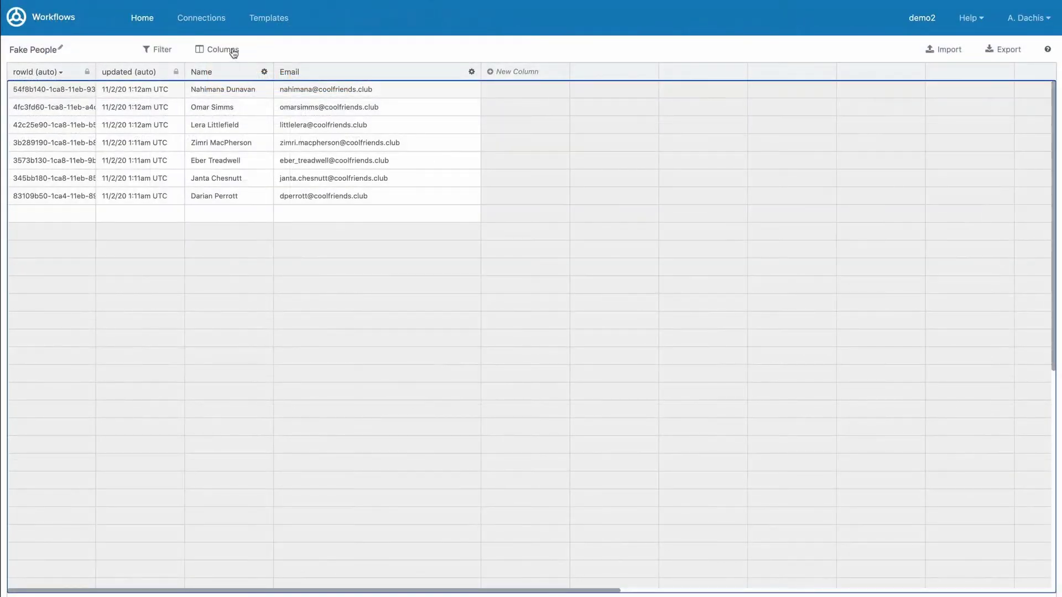
pyautogui.click(387, 76)
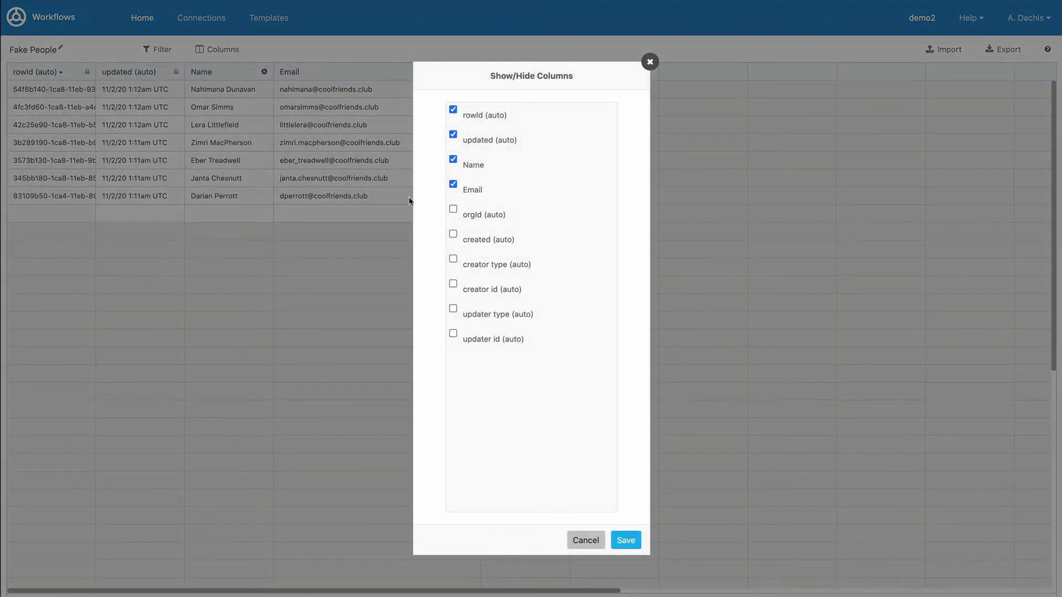
pyautogui.click(453, 260)
pyautogui.click(453, 284)
pyautogui.click(625, 540)
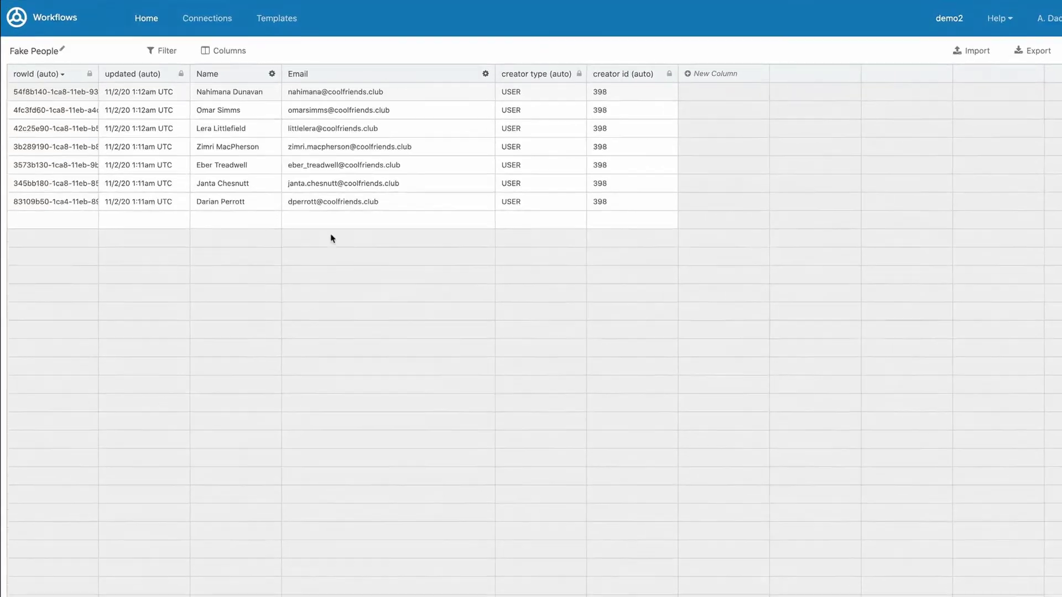
pyautogui.click(331, 212)
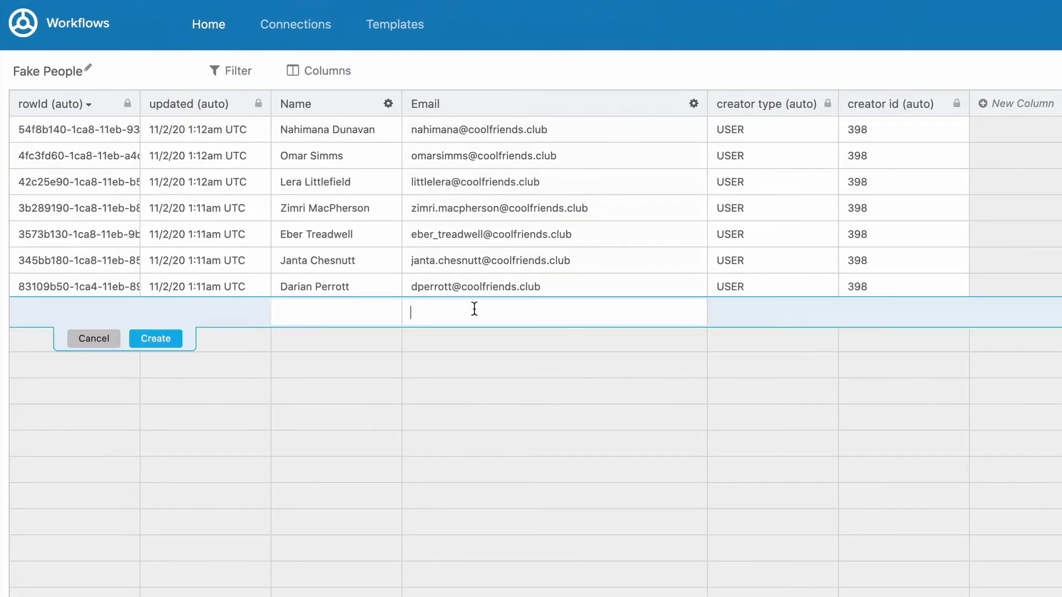
pyautogui.click(350, 313)
pyautogui.press('Tab')
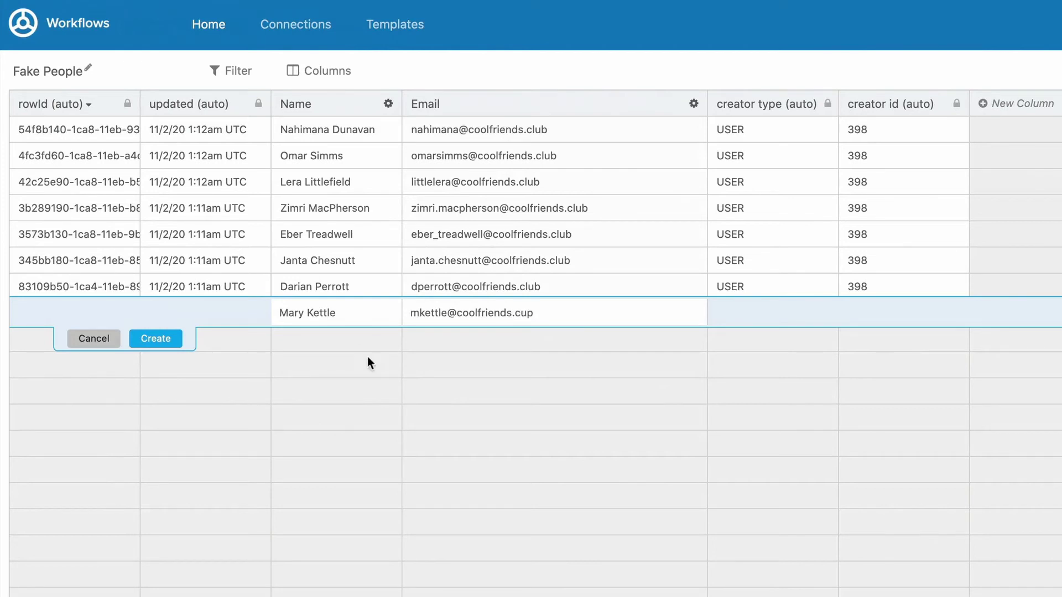
pyautogui.press('Return')
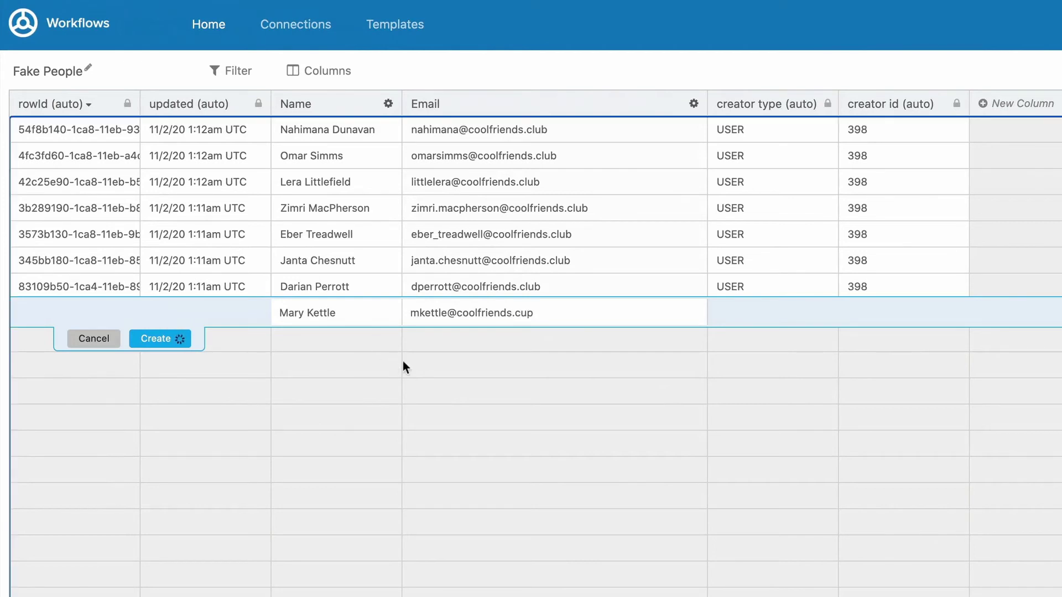
pyautogui.click(490, 130)
pyautogui.press('BackSpace')
pyautogui.press('BackSpace')
pyautogui.write('lub')
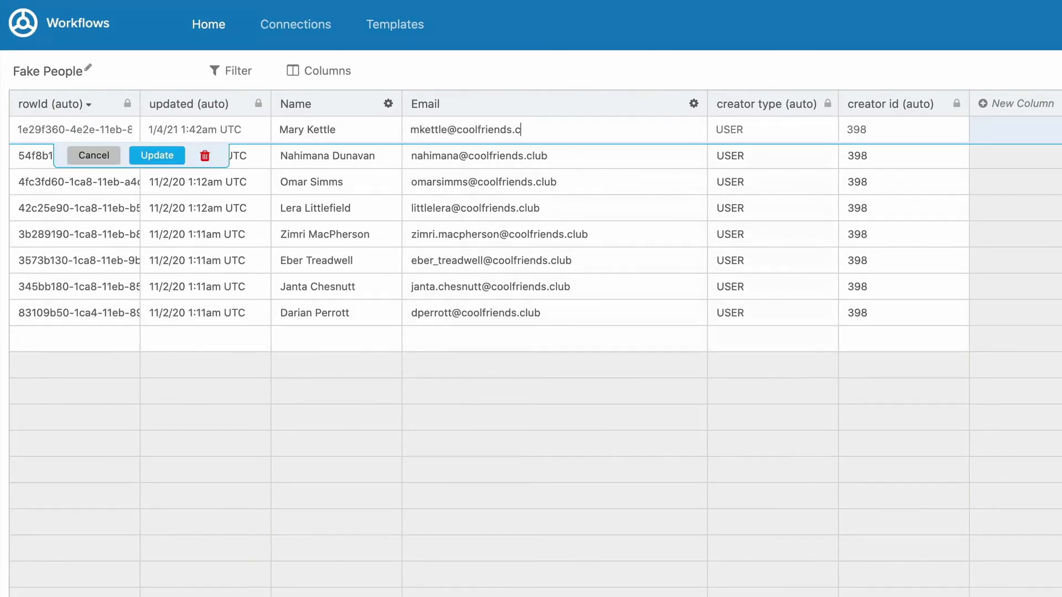
pyautogui.press('Return')
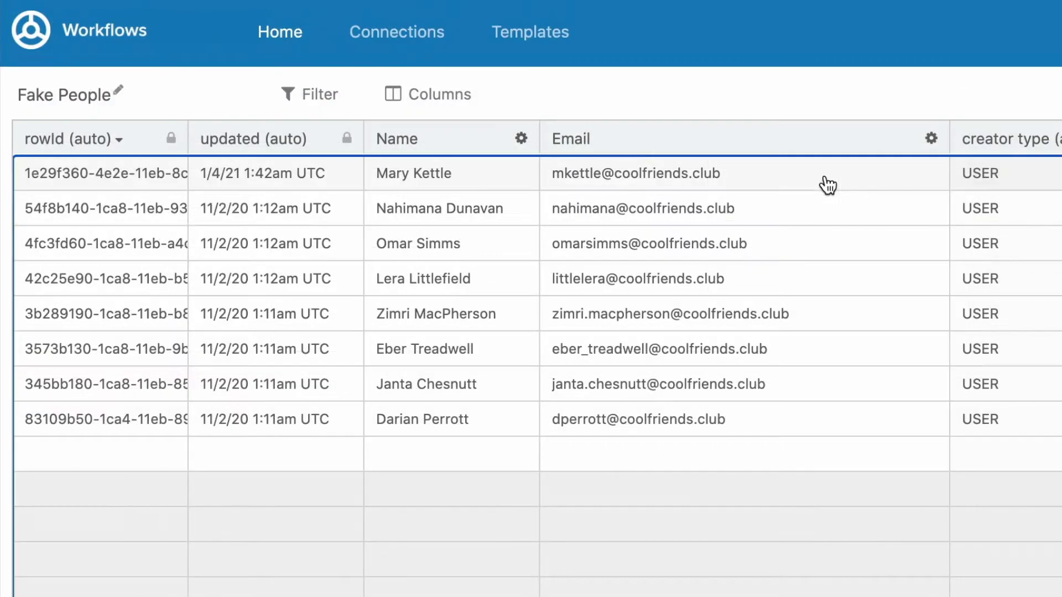
pyautogui.click(615, 131)
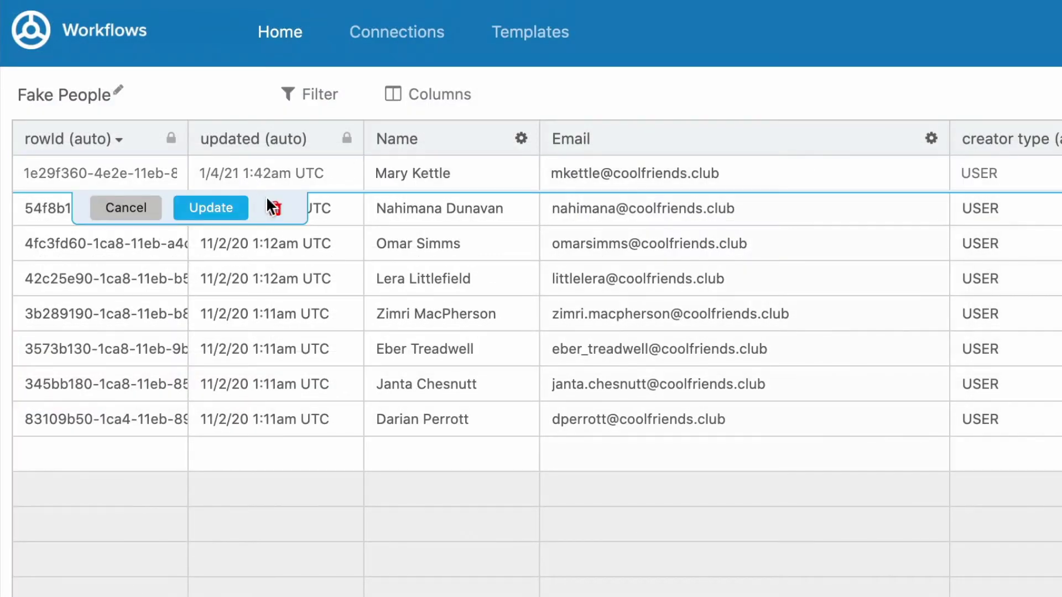
pyautogui.click(275, 210)
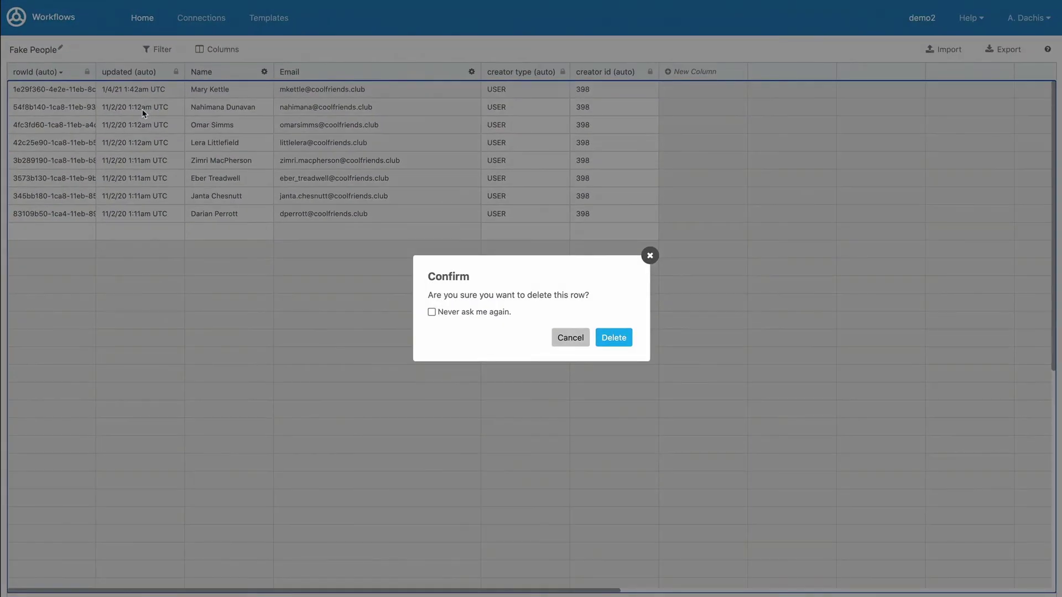
pyautogui.click(614, 338)
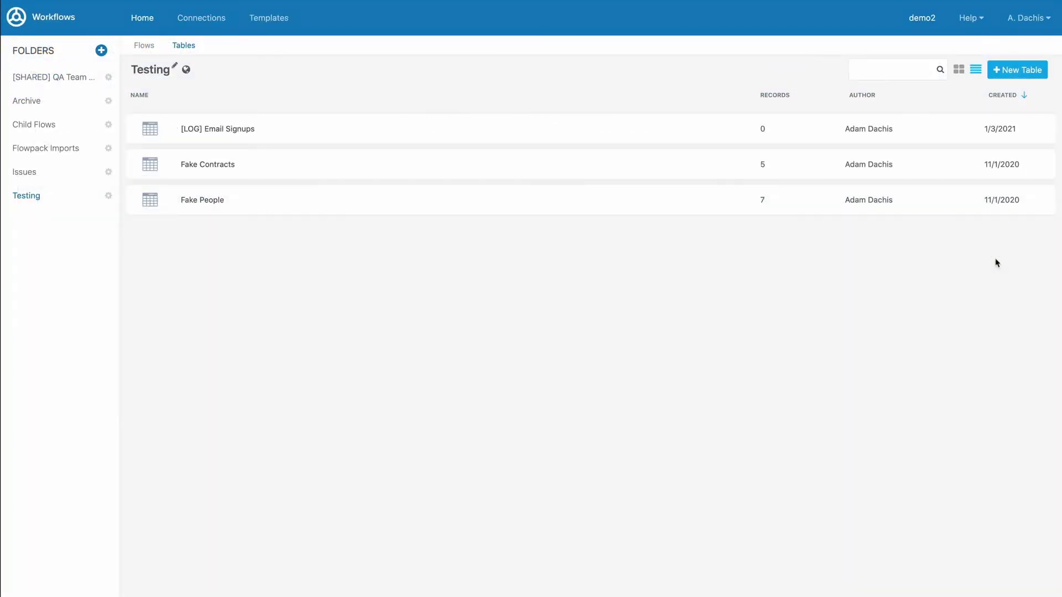
# Reveal the row actions of the first table in the Testing folder's Tables list
pyautogui.moveTo(975, 138)
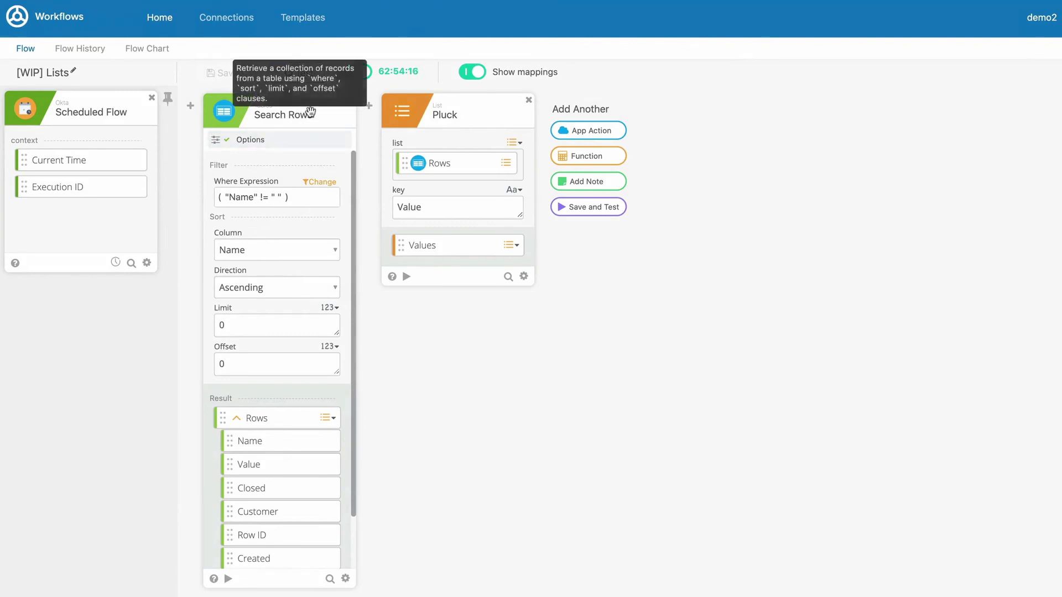
# Open the function picker in the [WIP] Lists flow and choose its Tables category
pyautogui.click(605, 156)
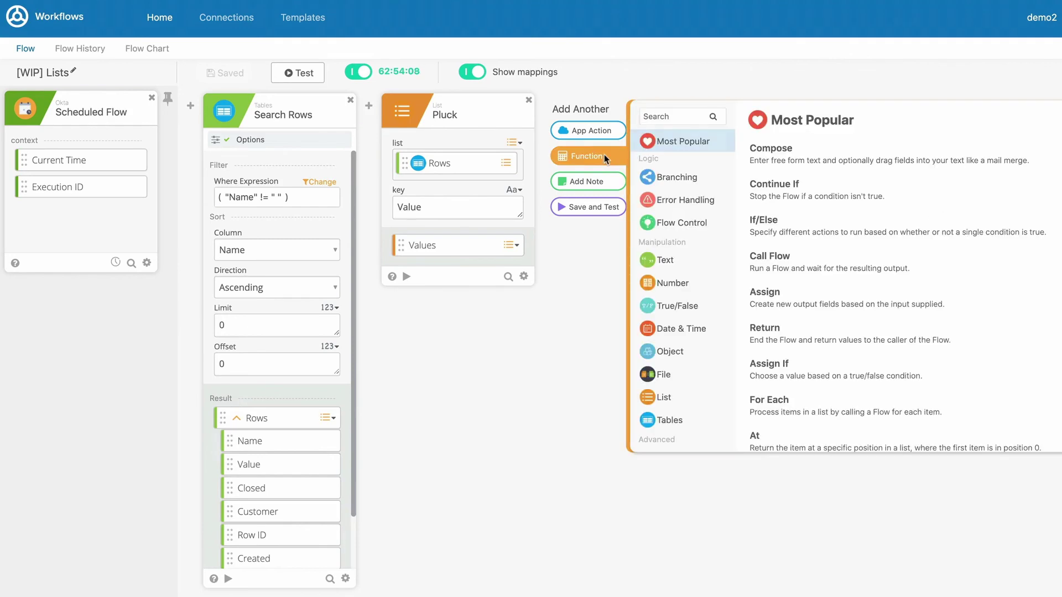
pyautogui.click(705, 423)
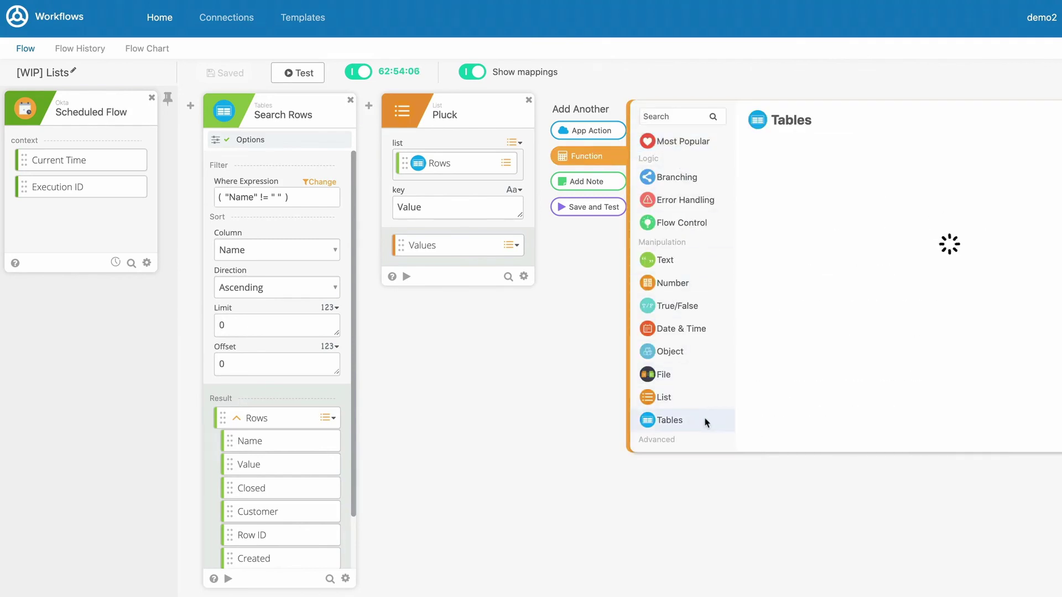